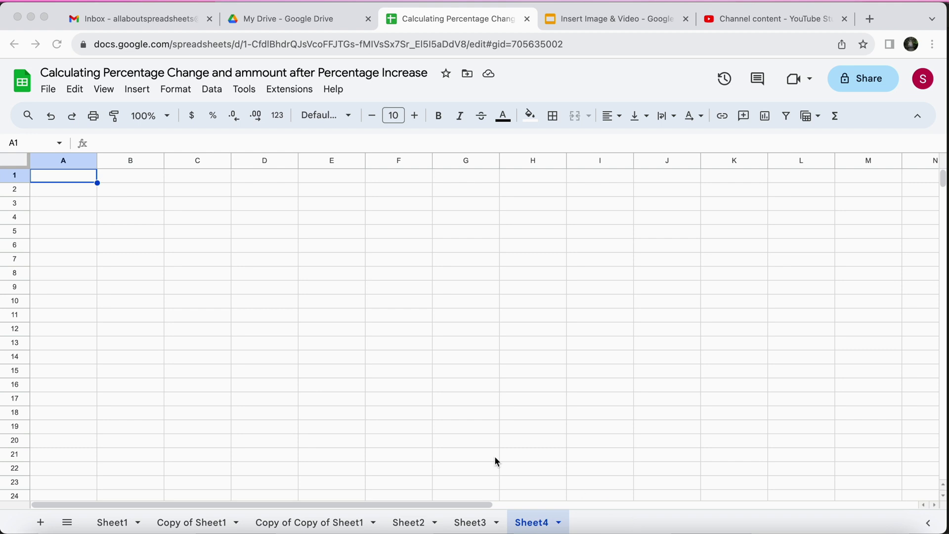
Open the Insert image in cell dialog to add a picture to cell A1 of Sheet4
left_click(137, 92)
left_click(137, 92)
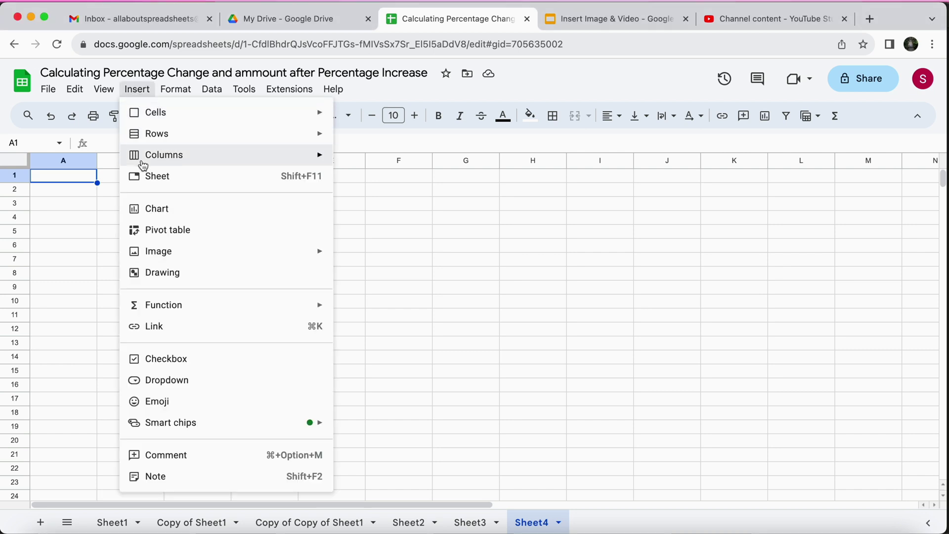
mouse_move(261, 261)
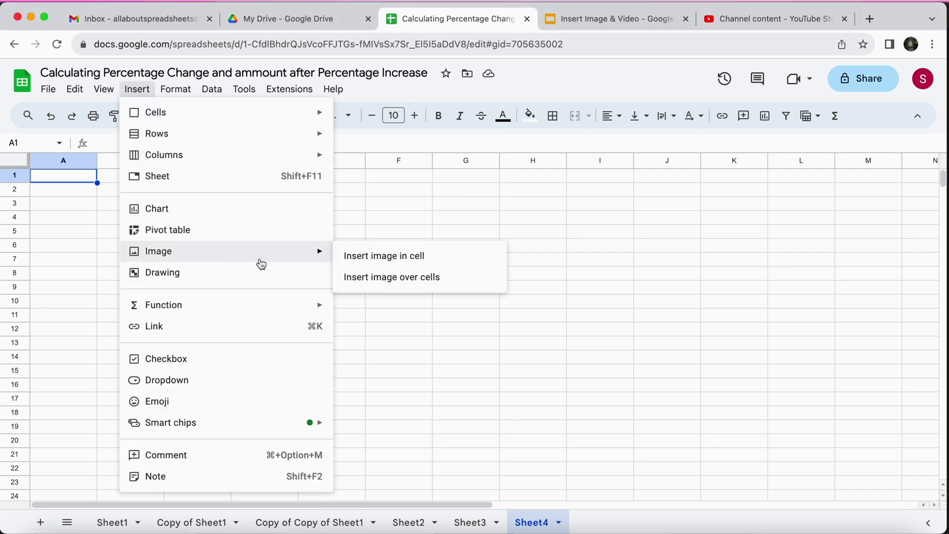
left_click(437, 257)
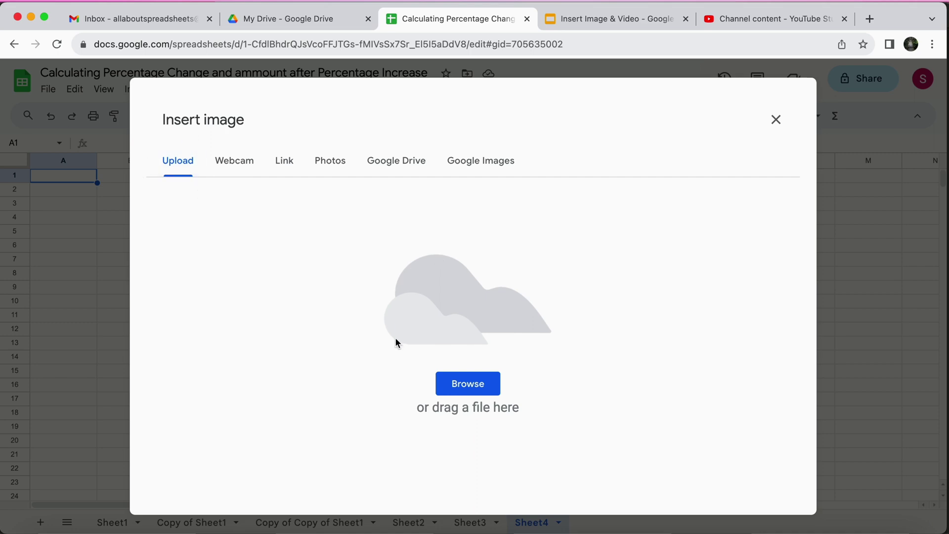
Upload Lena.jpeg from Downloads into cell A1 and make row 1 taller
left_click(476, 389)
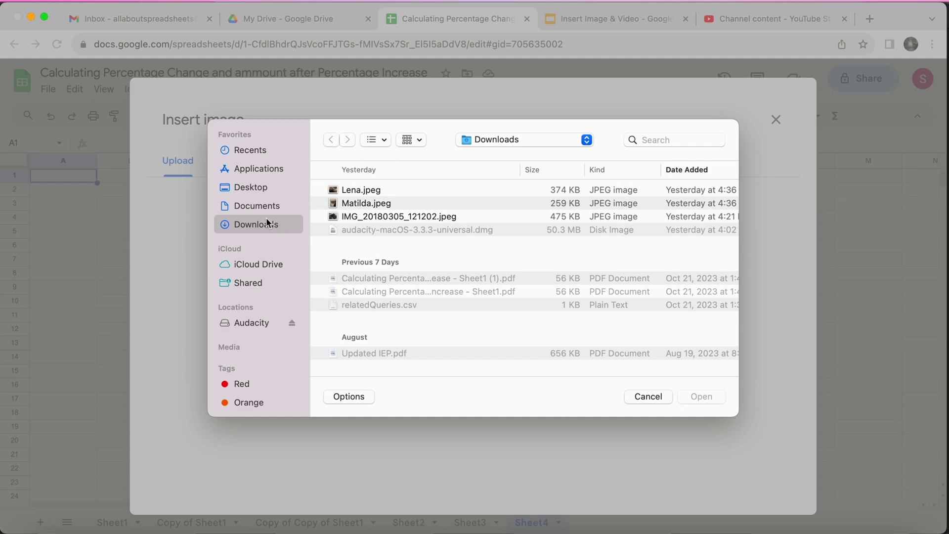
double_click(354, 190)
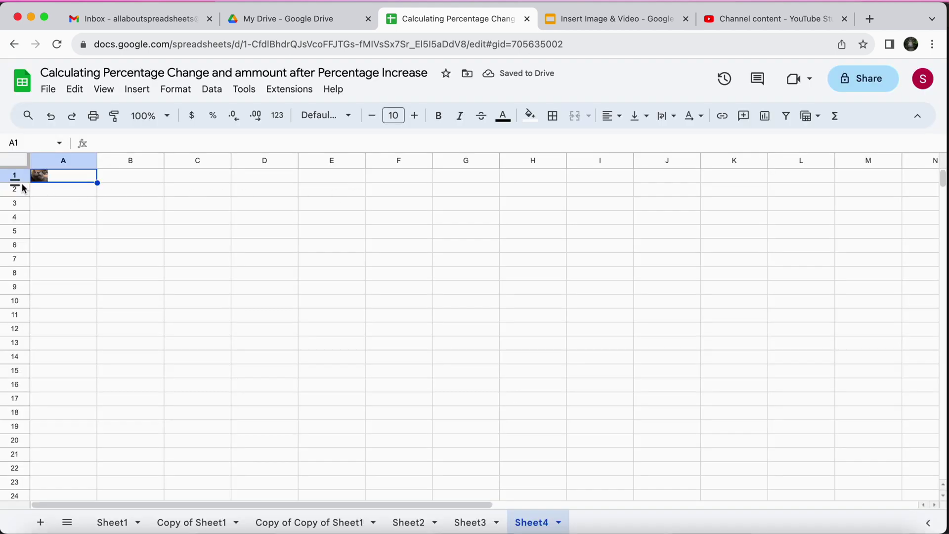
left_click_drag(19, 182, 17, 209)
Type the labels 'Lena' in B1 and 'Matilda' in B2
left_click(141, 203)
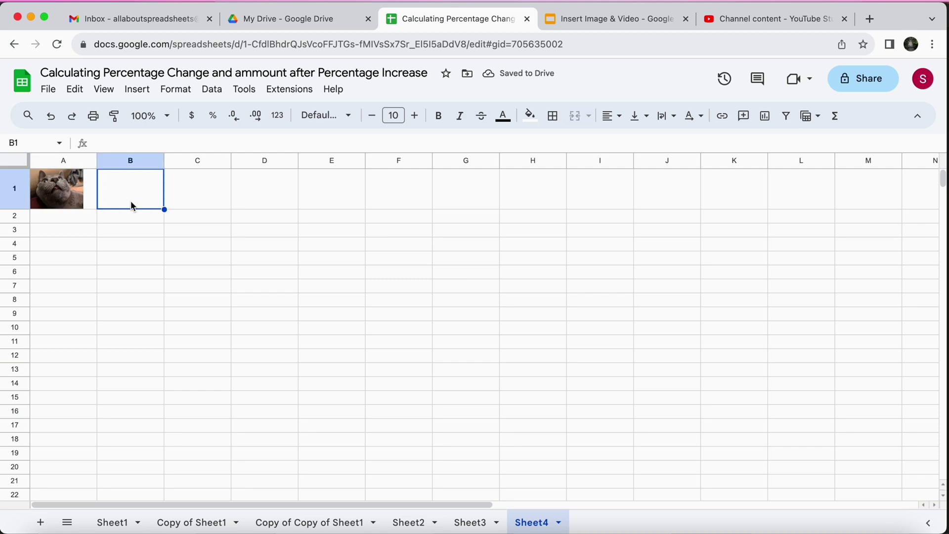
type("Lena")
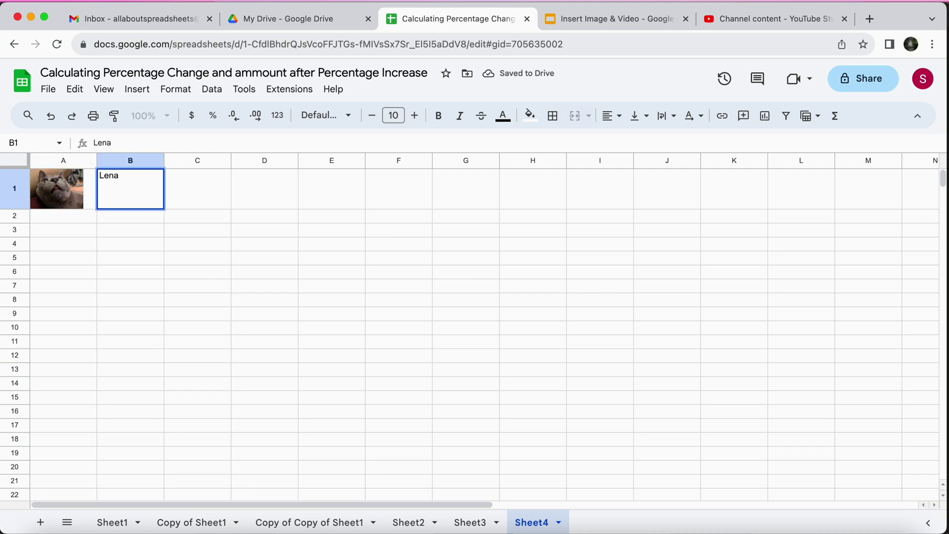
key("Return")
type("Matilda")
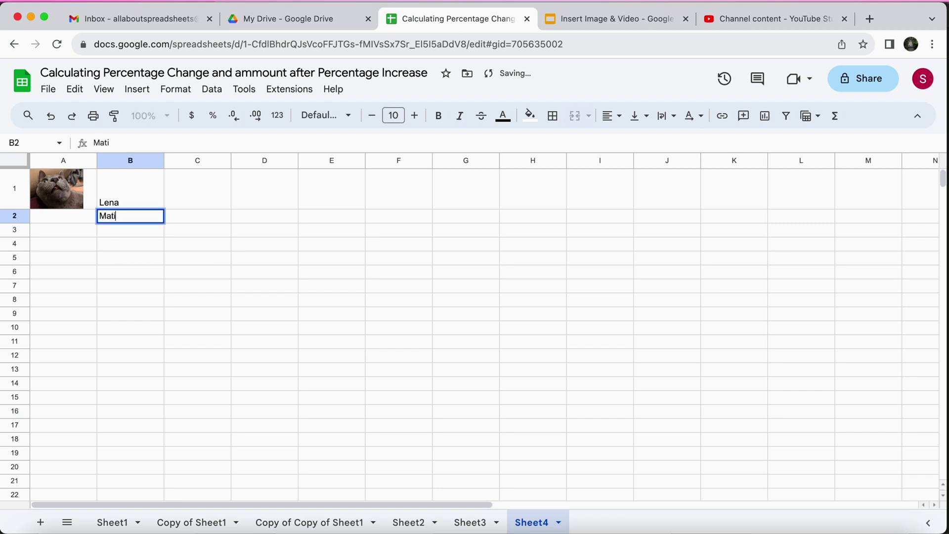
left_click(46, 215)
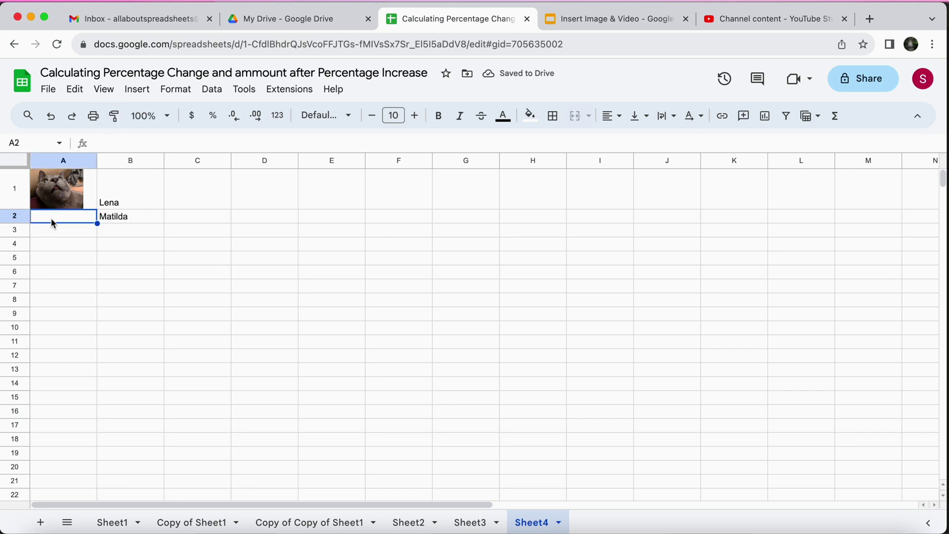
left_click(137, 89)
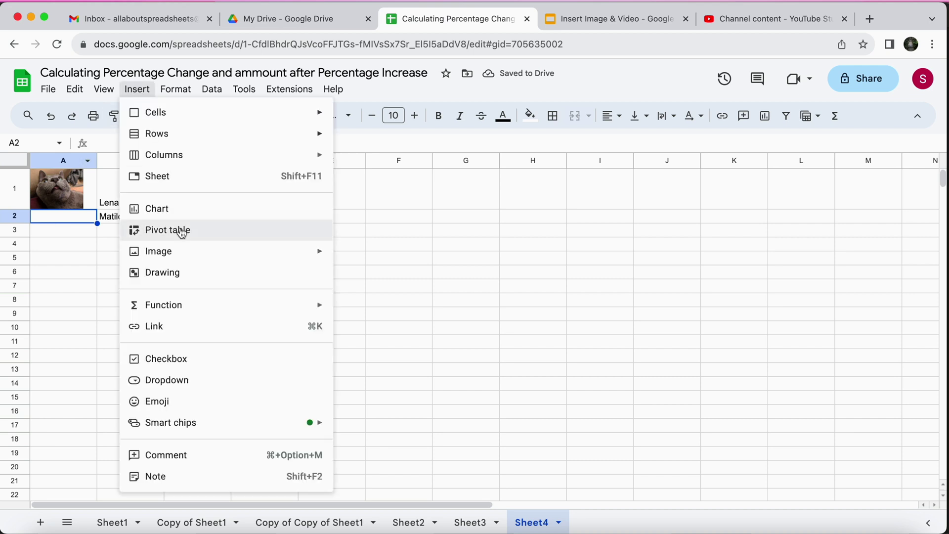
Insert Matilda.jpeg into cell A2, enlarge row 2, then undo the row 2 resize
mouse_move(328, 253)
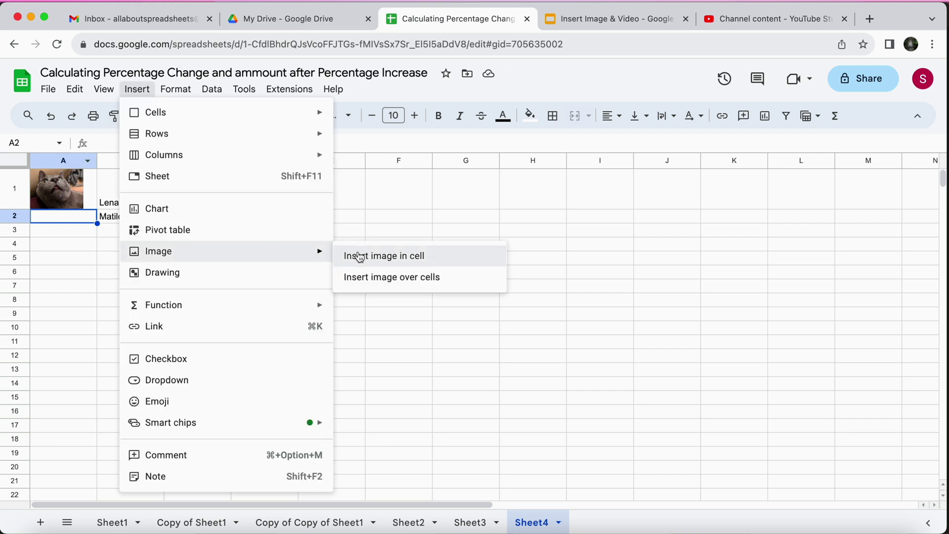
left_click(398, 257)
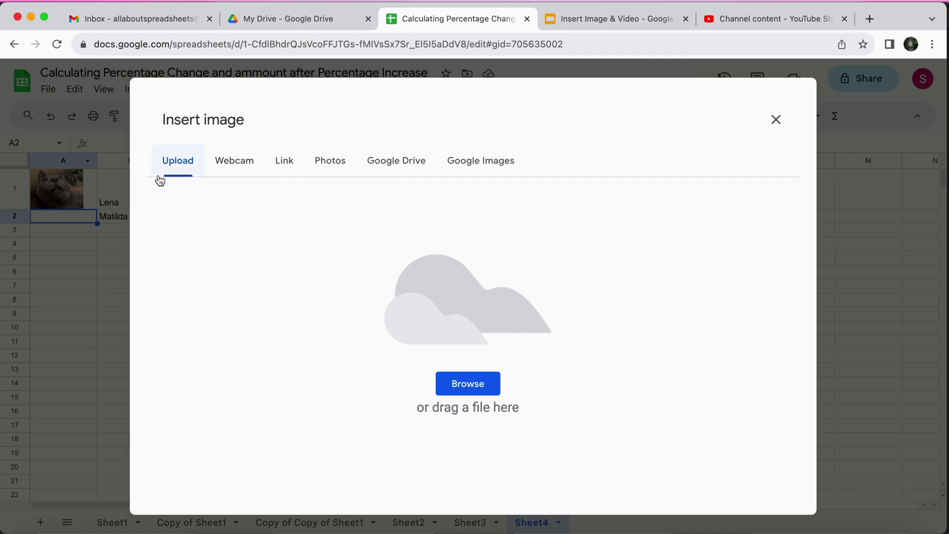
left_click(495, 391)
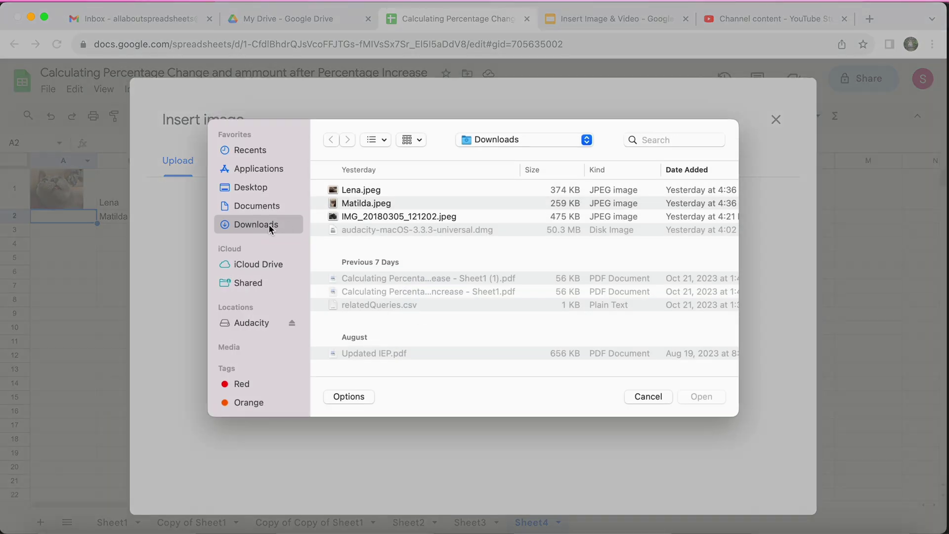
double_click(363, 203)
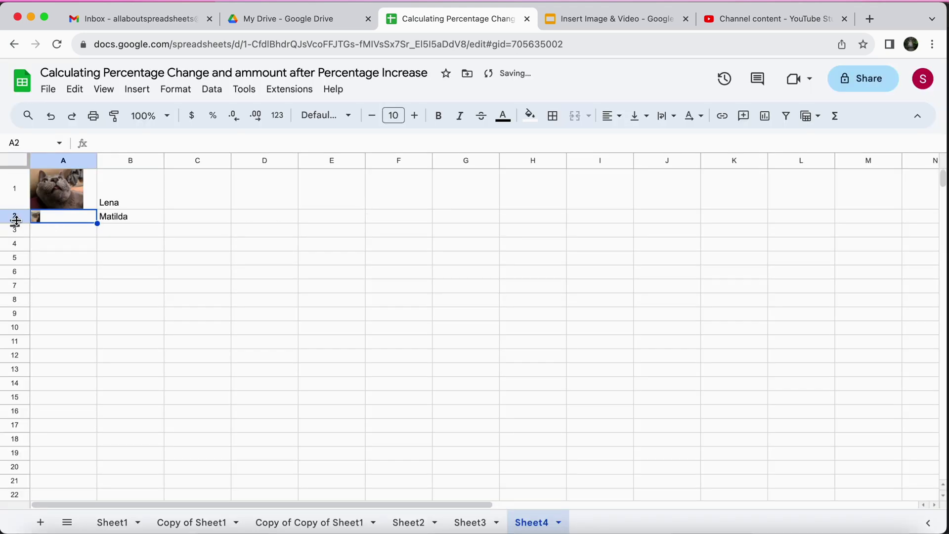
left_click_drag(16, 220, 16, 261)
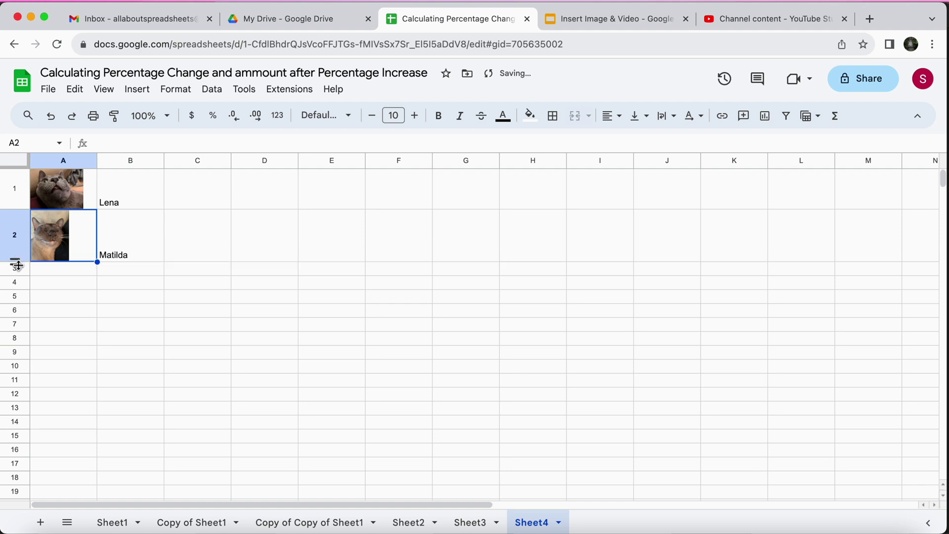
left_click(162, 269)
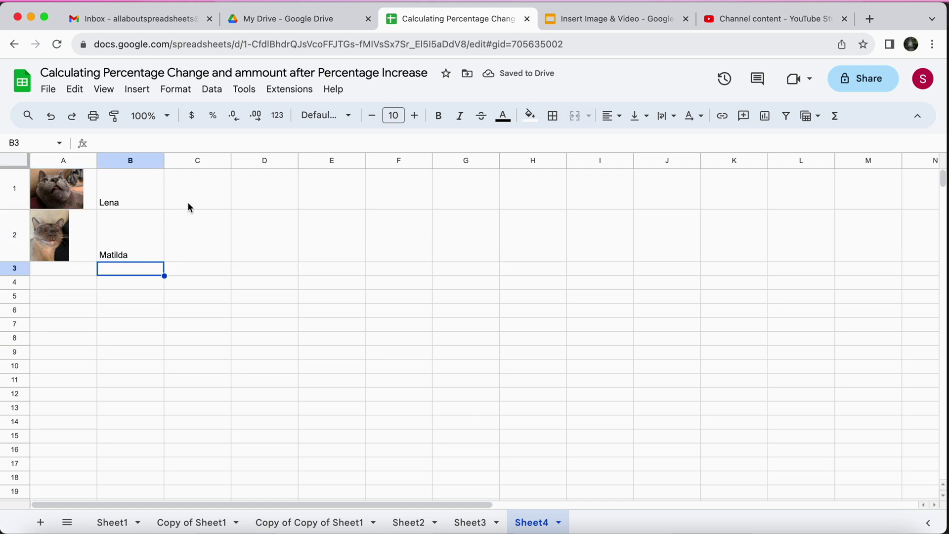
left_click(51, 117)
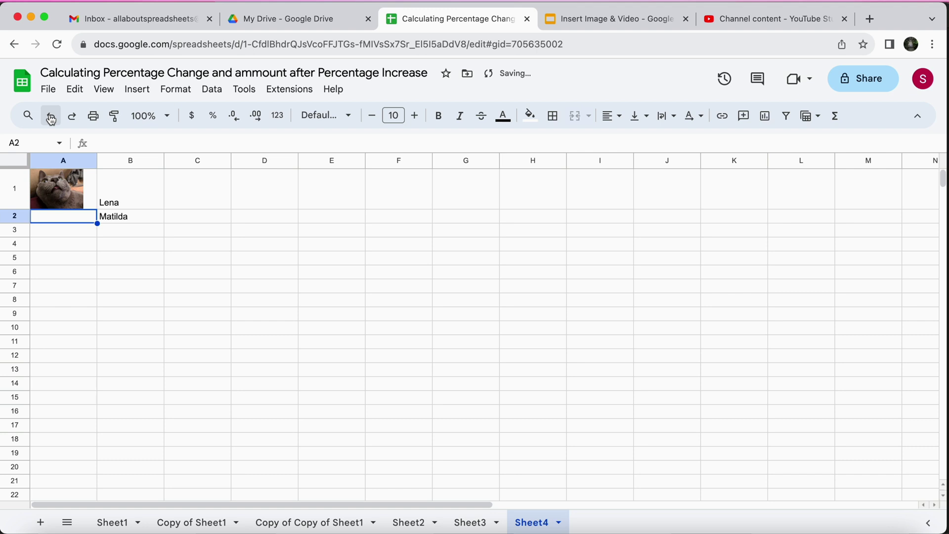
Undo the Matilda and Lena labels, row 1 enlargement and Lena photo until Sheet4 is blank
left_click(51, 117)
left_click(50, 117)
left_click(50, 117)
left_click(50, 117)
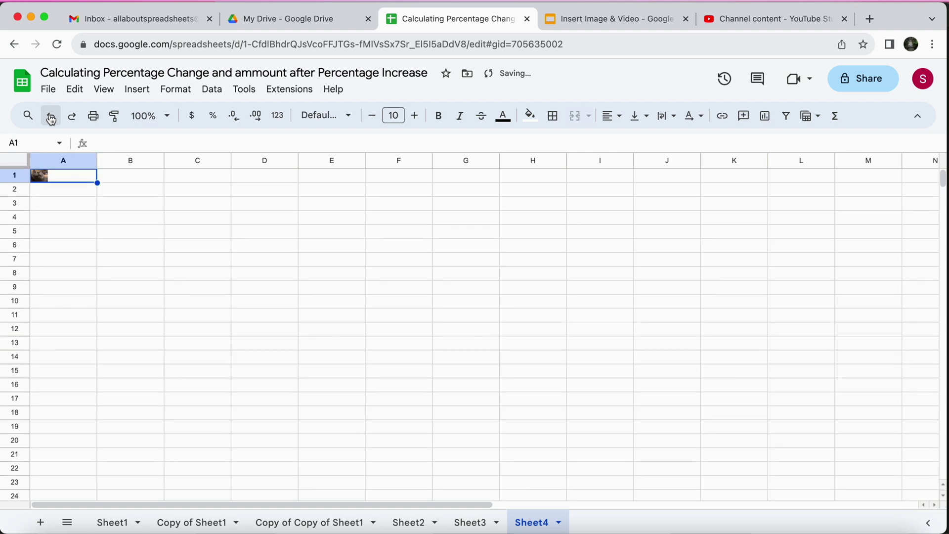
left_click(50, 117)
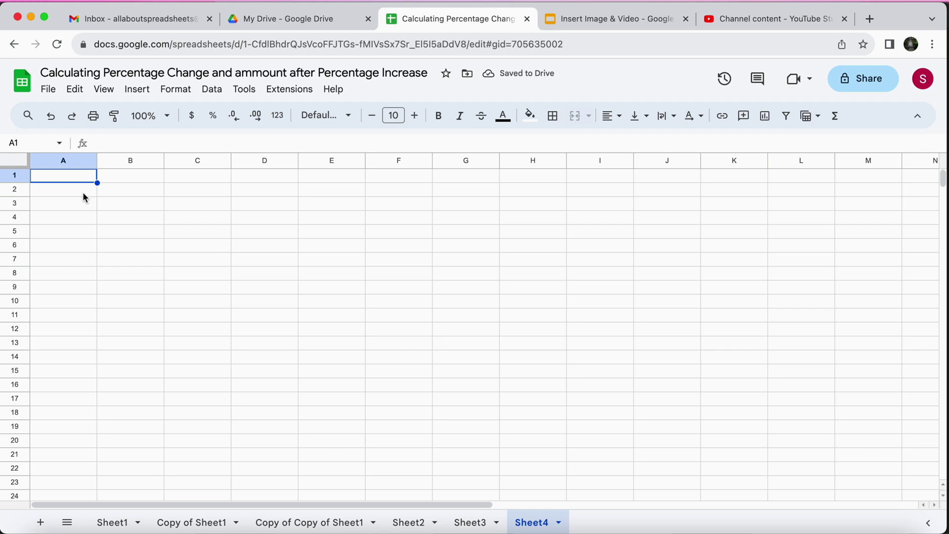
left_click(83, 194)
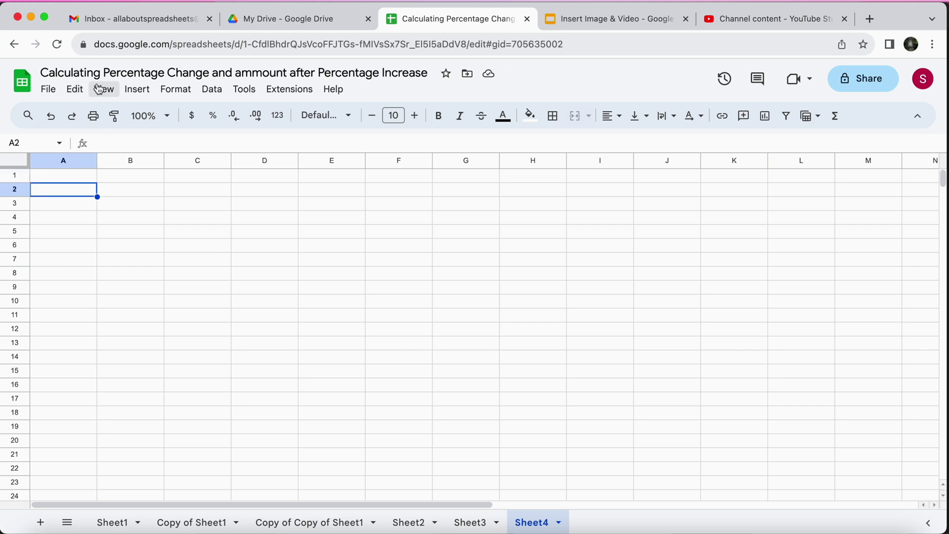
Insert IMG_20180305_121202.jpeg as an image floating over the cells
left_click(137, 89)
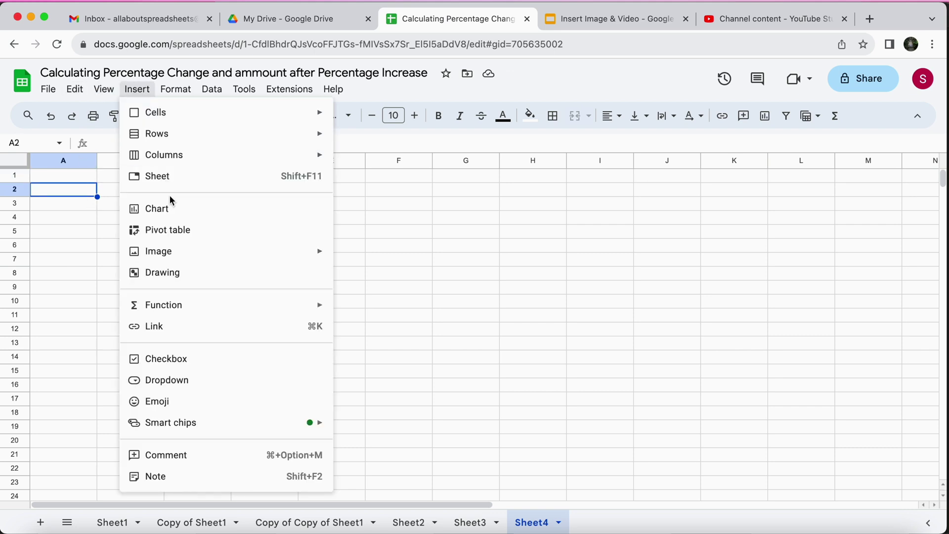
mouse_move(307, 255)
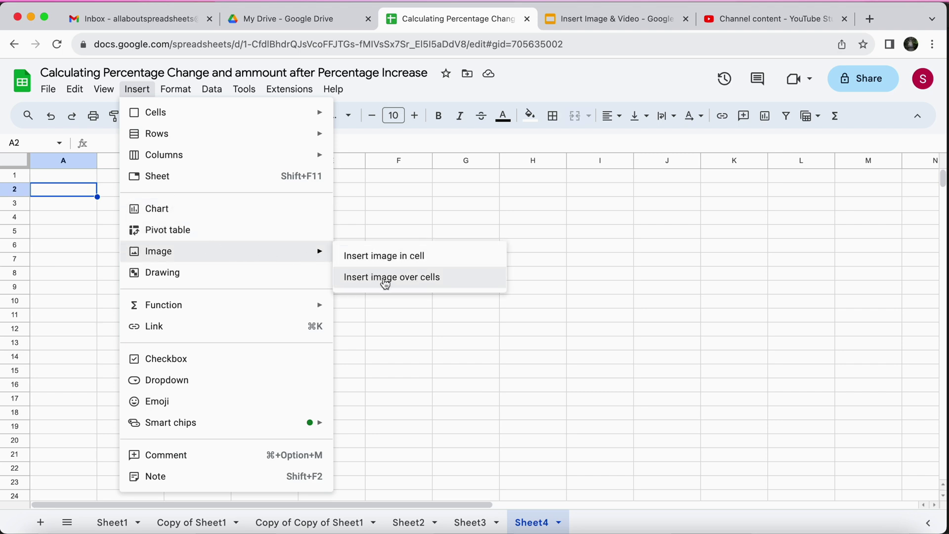
left_click(437, 278)
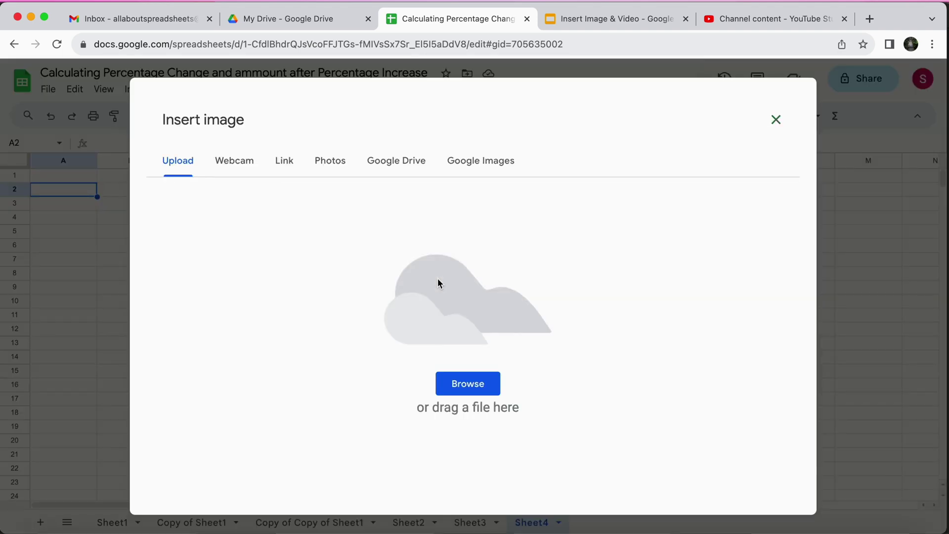
left_click(466, 387)
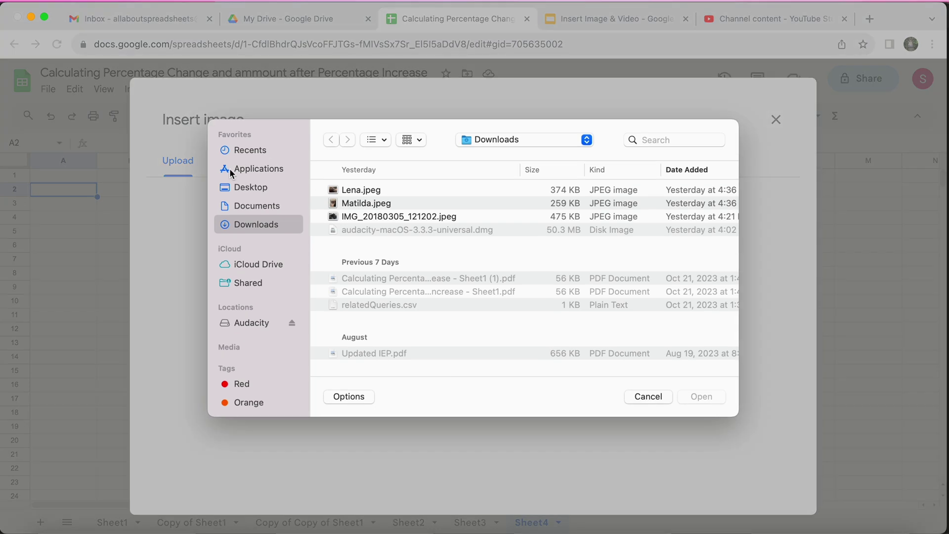
double_click(378, 217)
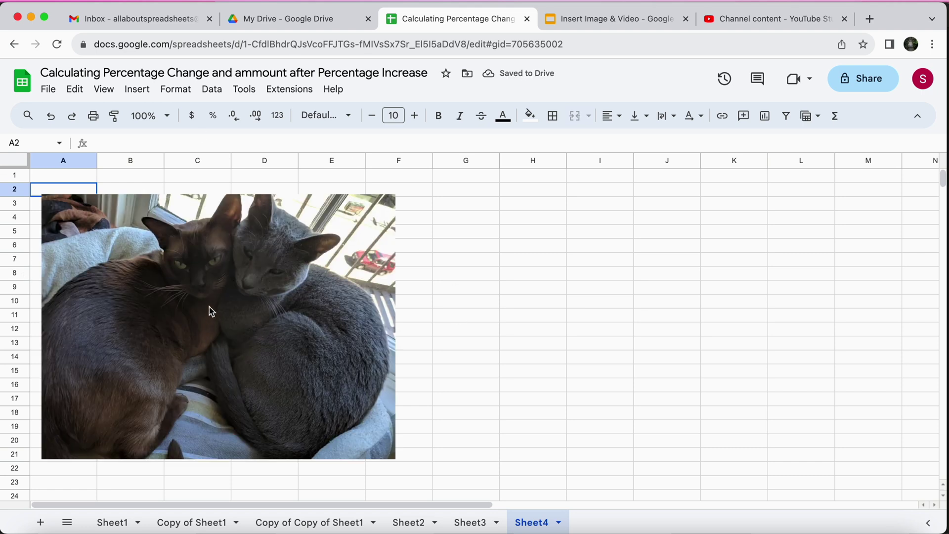
Enlarge the cat photo and move it slightly down and to the right
left_click_drag(218, 287, 216, 259)
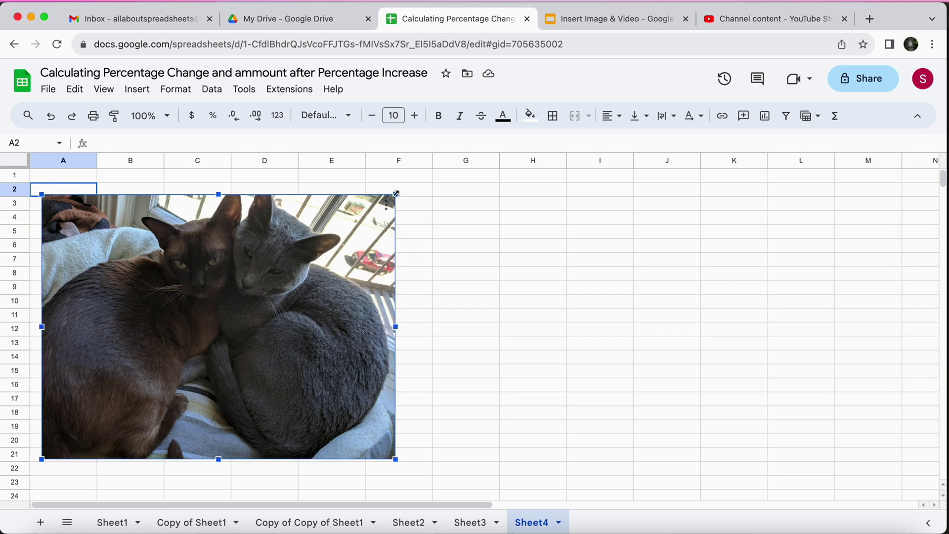
left_click_drag(396, 194, 420, 178)
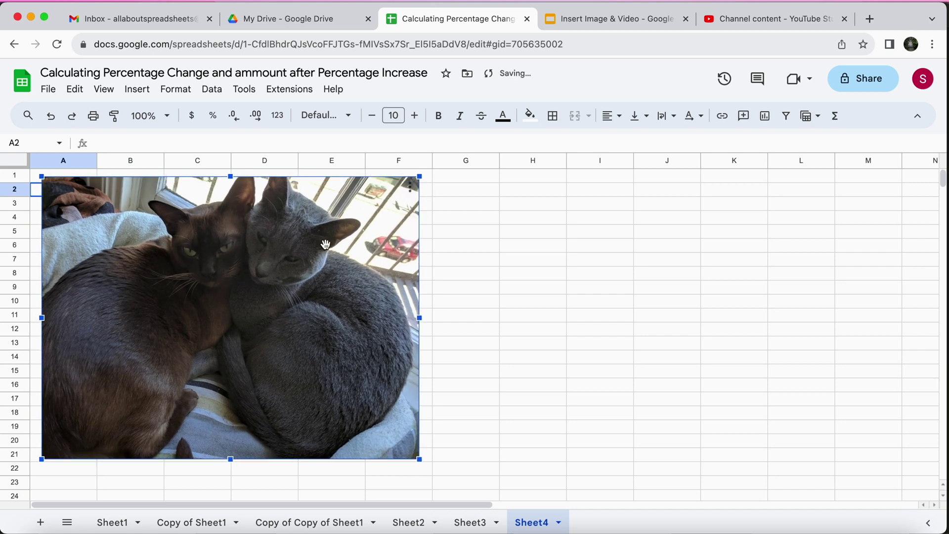
left_click_drag(325, 244, 367, 296)
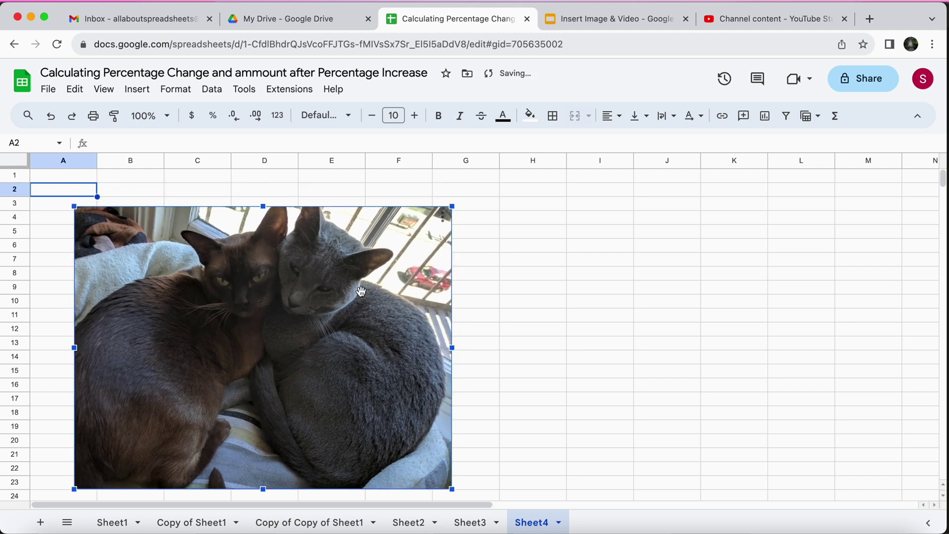
left_click(511, 250)
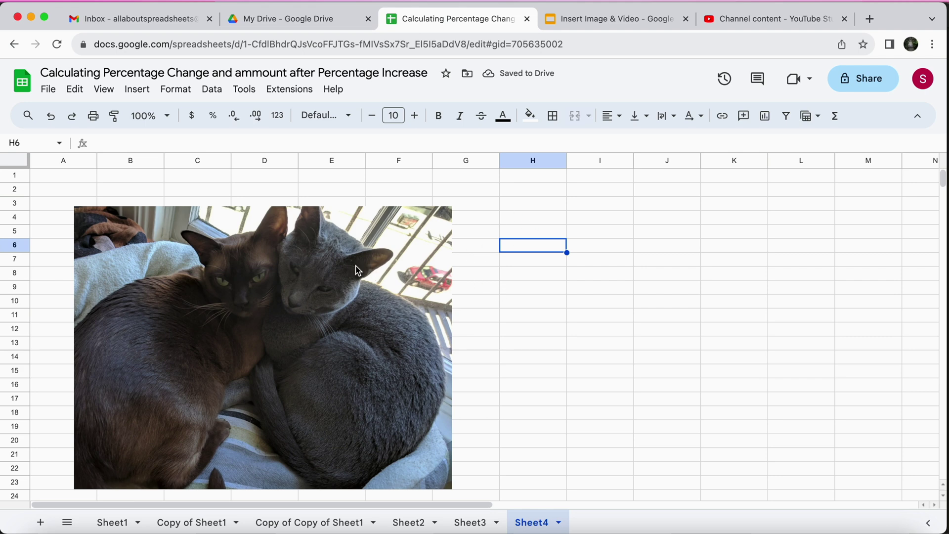
Turn off gridlines via View > Show, then shift the cat photo up and left
left_click(104, 94)
mouse_move(152, 112)
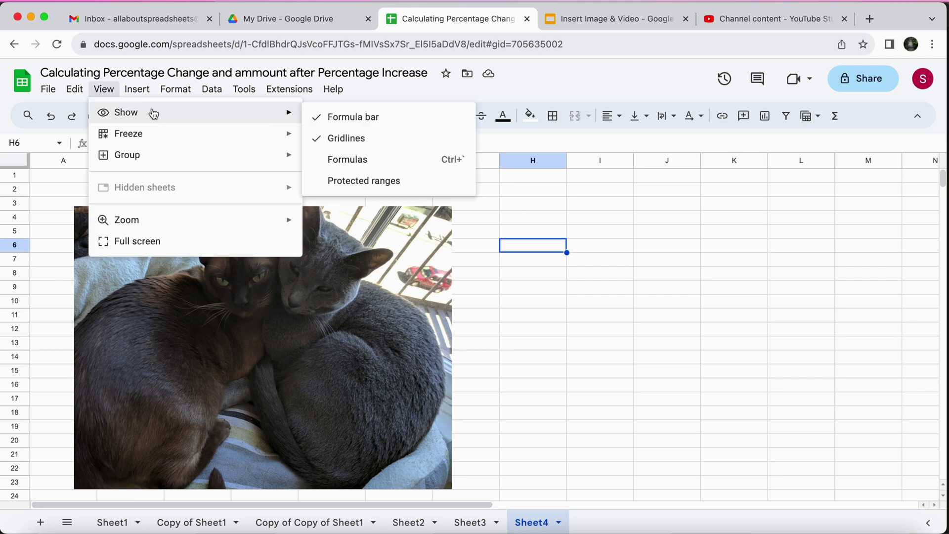
left_click(342, 140)
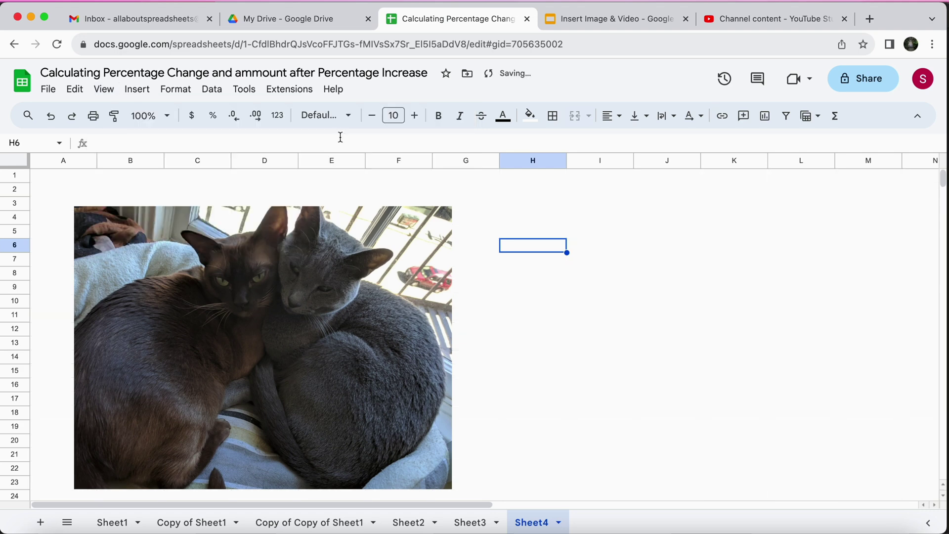
left_click(494, 264)
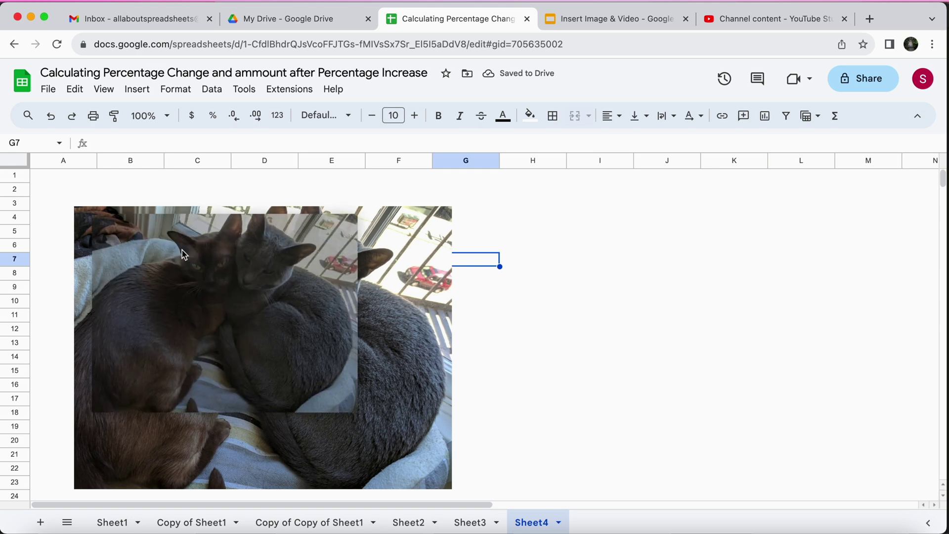
left_click_drag(276, 254, 235, 246)
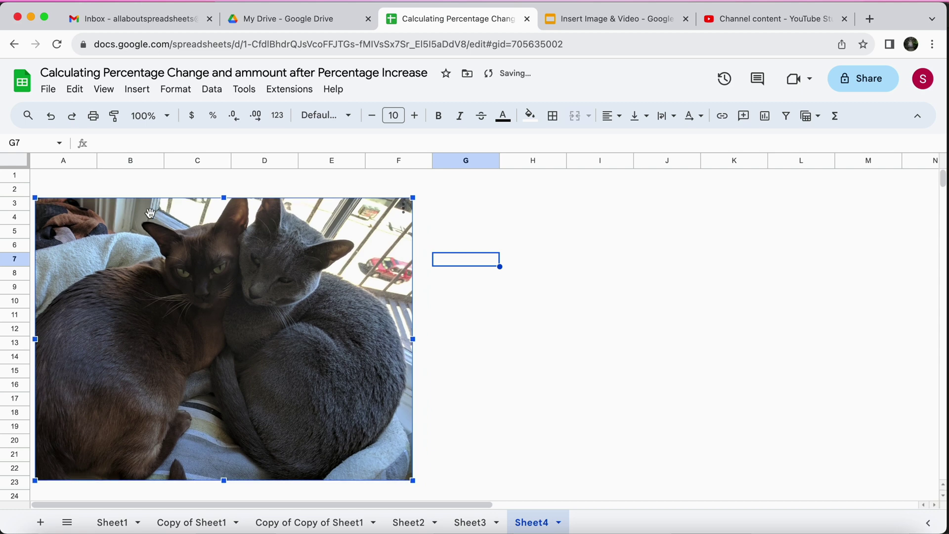
Enter the caption 'In this photo the cats are hugging' in cell A2
left_click(85, 195)
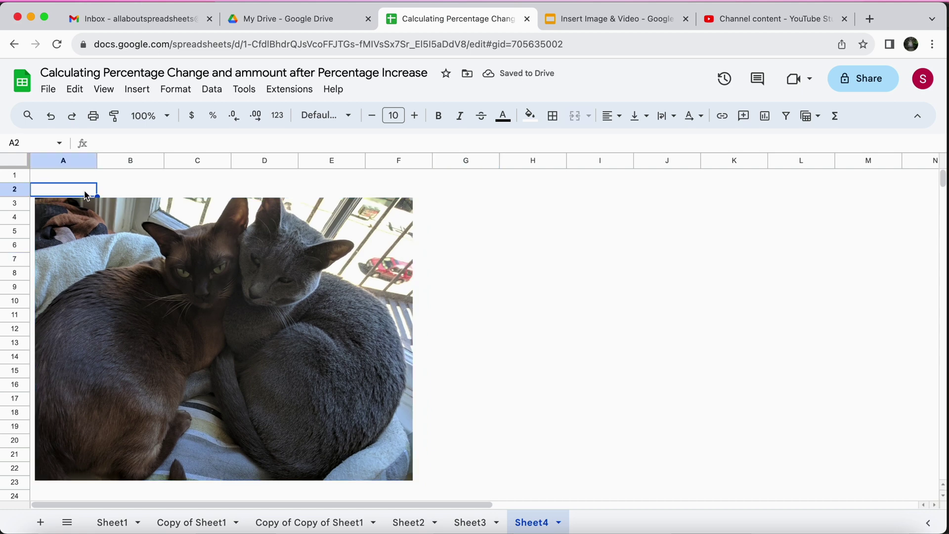
type("In this phit")
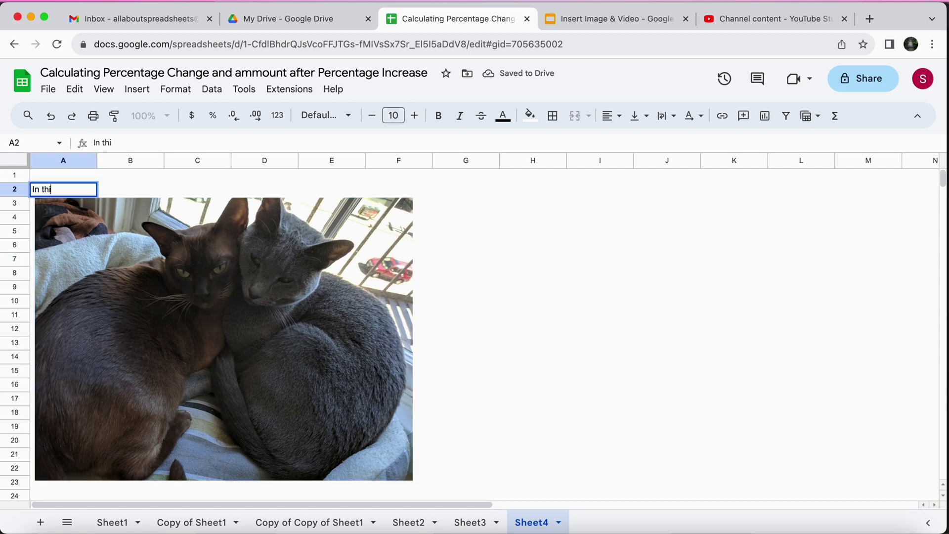
key("BackSpace")
key("BackSpace")
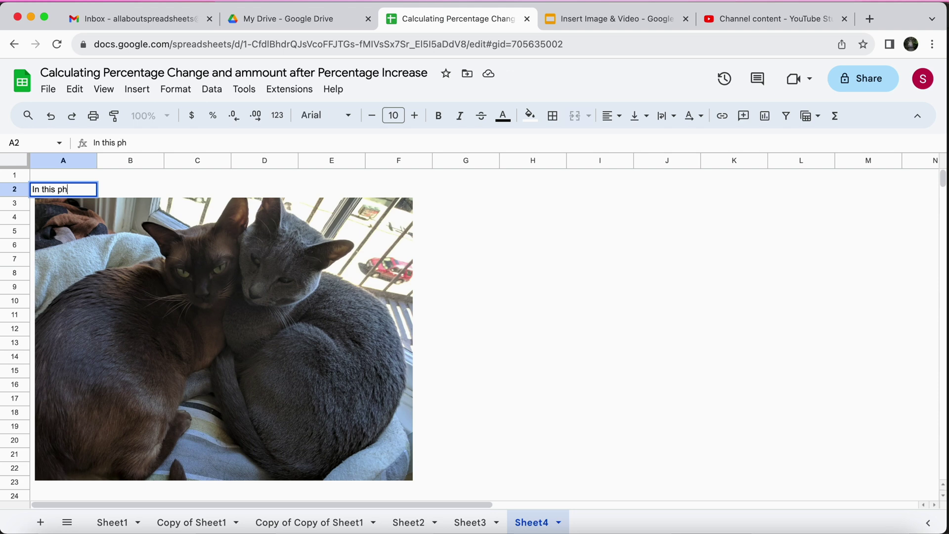
type("oto the d")
type("ats are h")
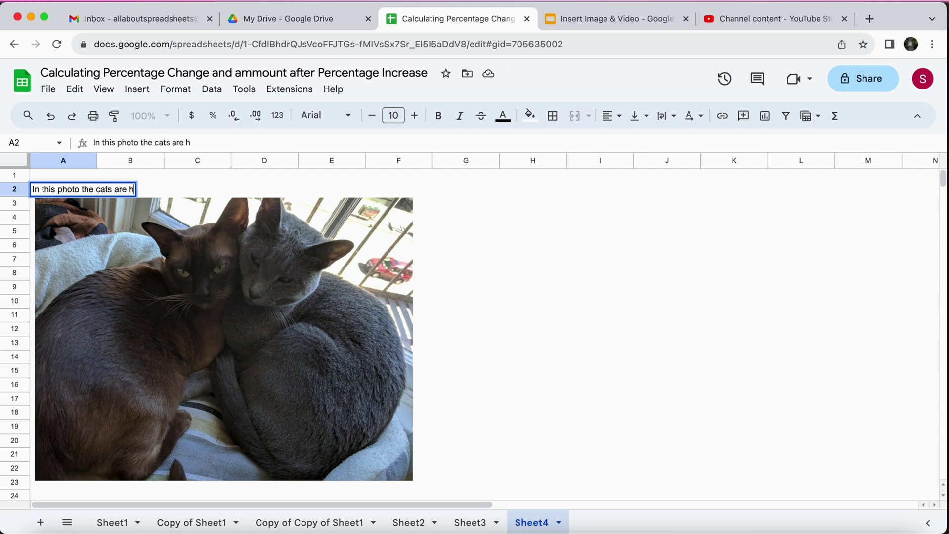
type("ugging")
left_click(93, 232)
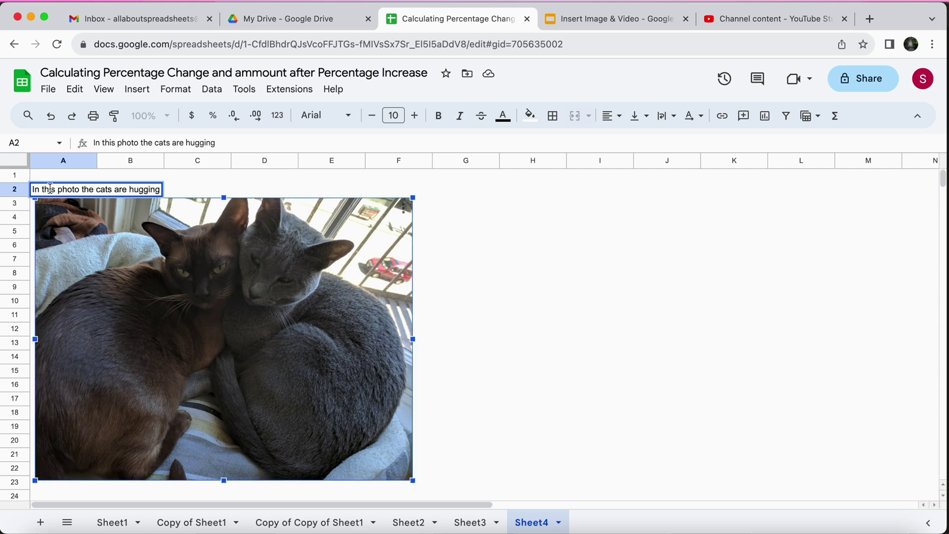
Select the caption range A2 through F2
left_click(181, 193)
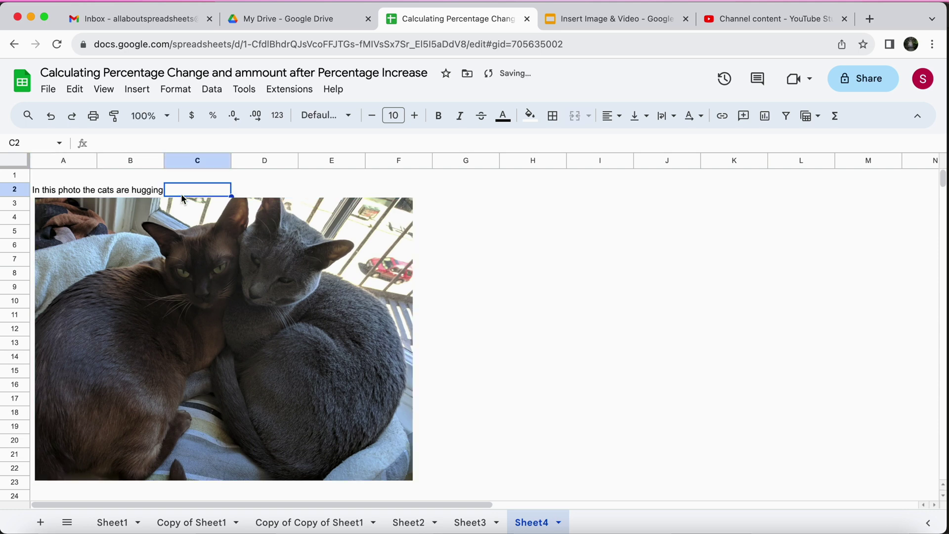
left_click(113, 195)
left_click(60, 193)
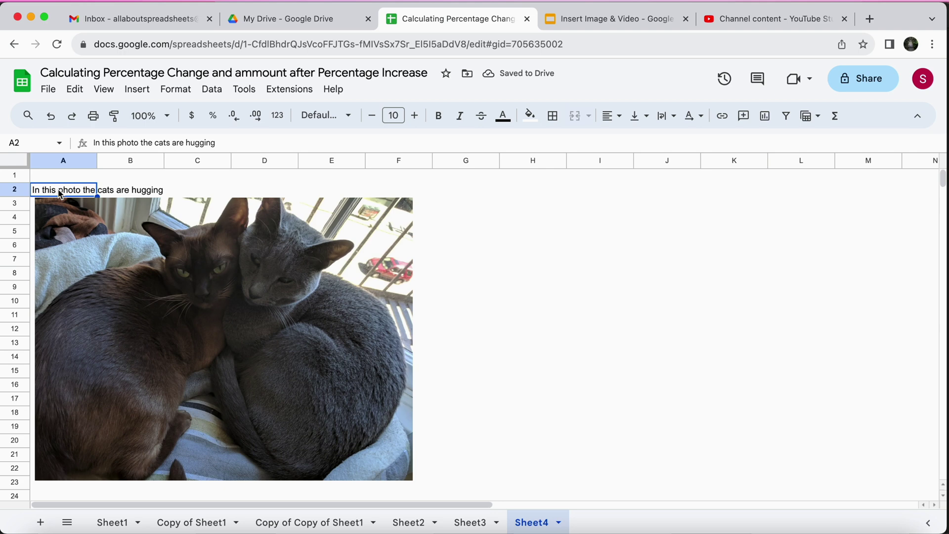
key("shift+Right")
key("shift+Right")
key("shift+Right")
key("shift+Right")
key("shift+Right")
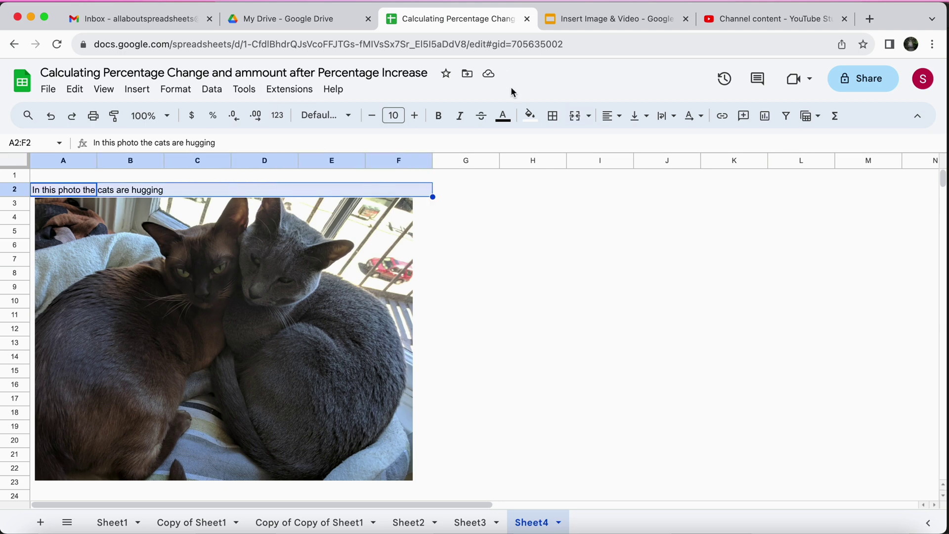
Merge A2:F2 and center the caption horizontally across the merged cell
left_click(576, 117)
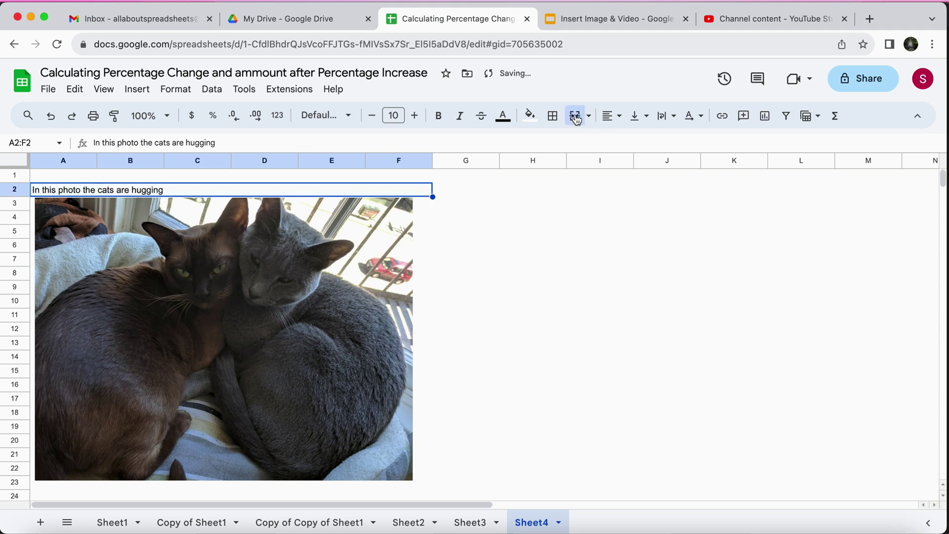
left_click(619, 118)
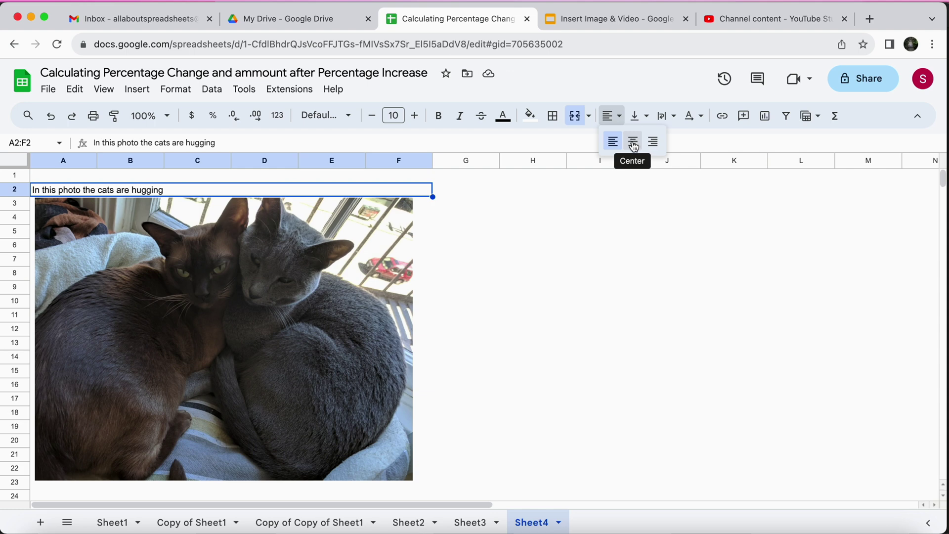
left_click(633, 143)
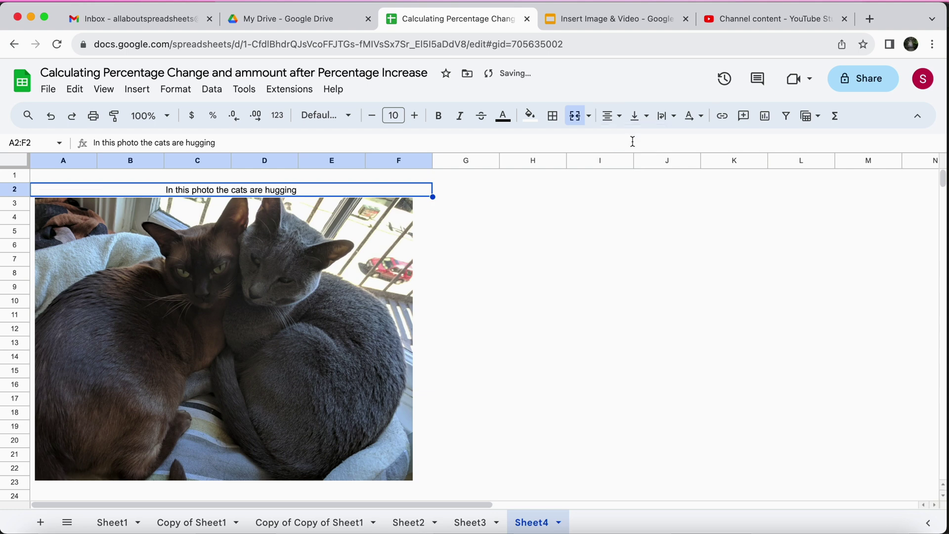
left_click(565, 249)
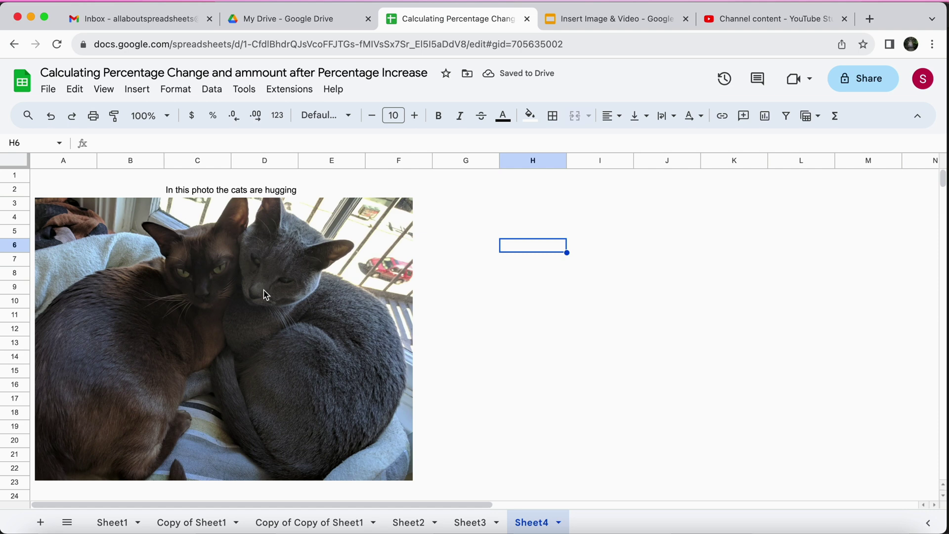
Nudge the cat photo slightly right and delete the empty row 1
left_click(272, 304)
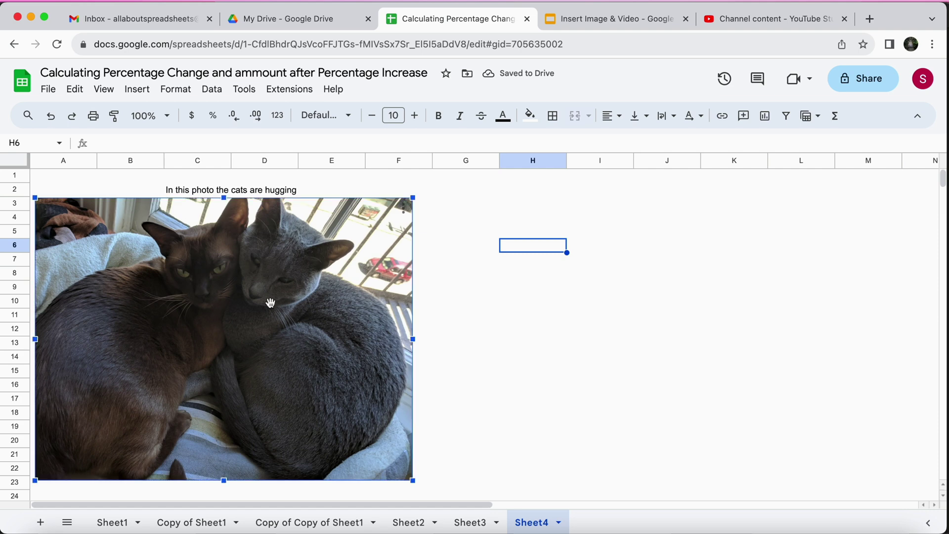
left_click_drag(270, 302, 277, 302)
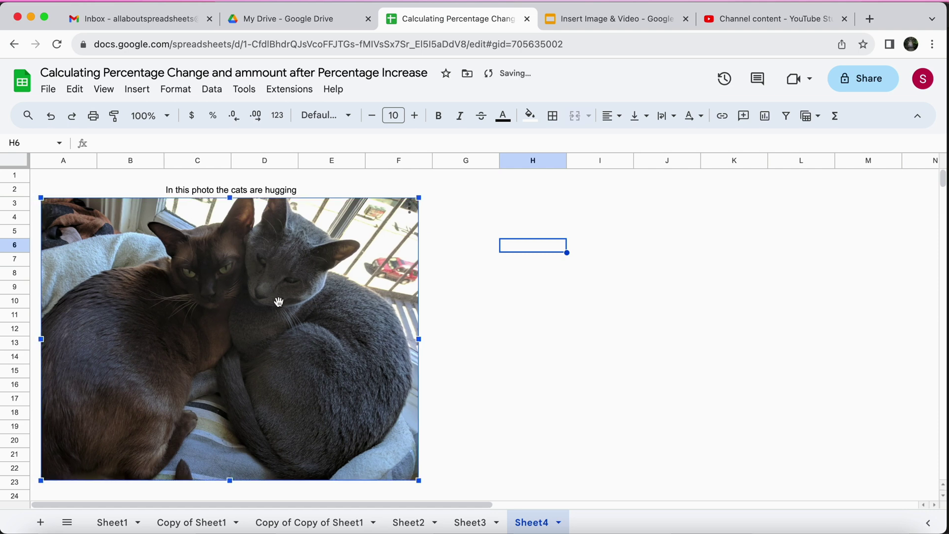
left_click(15, 175)
right_click(15, 175)
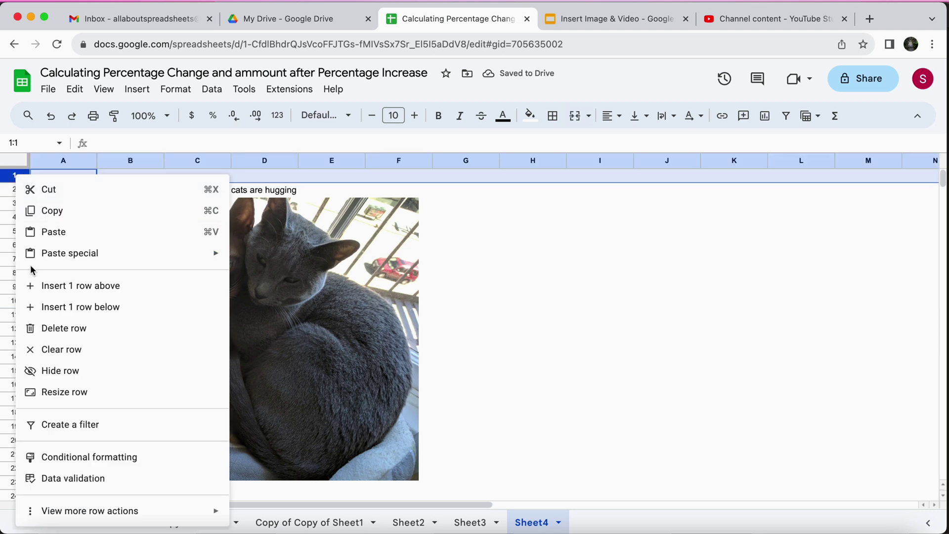
left_click(52, 329)
left_click(462, 348)
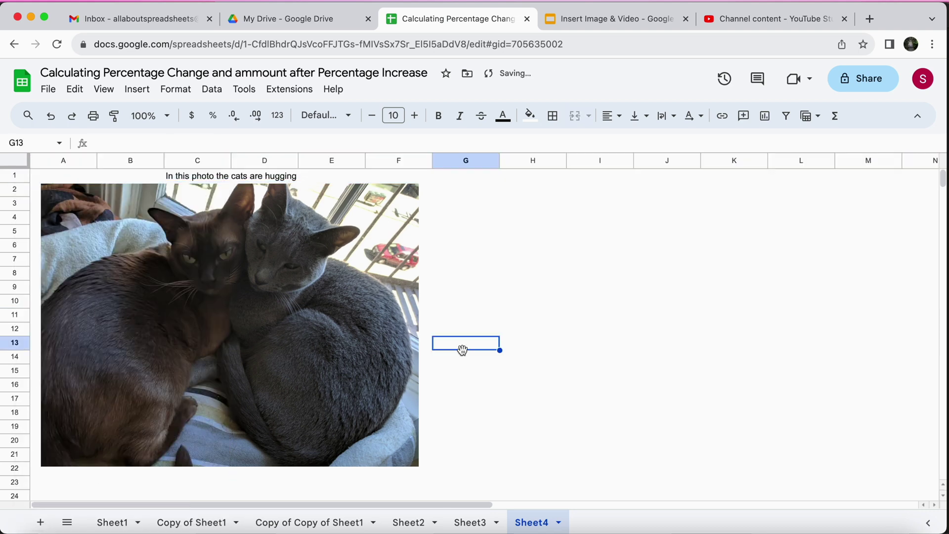
left_click(583, 355)
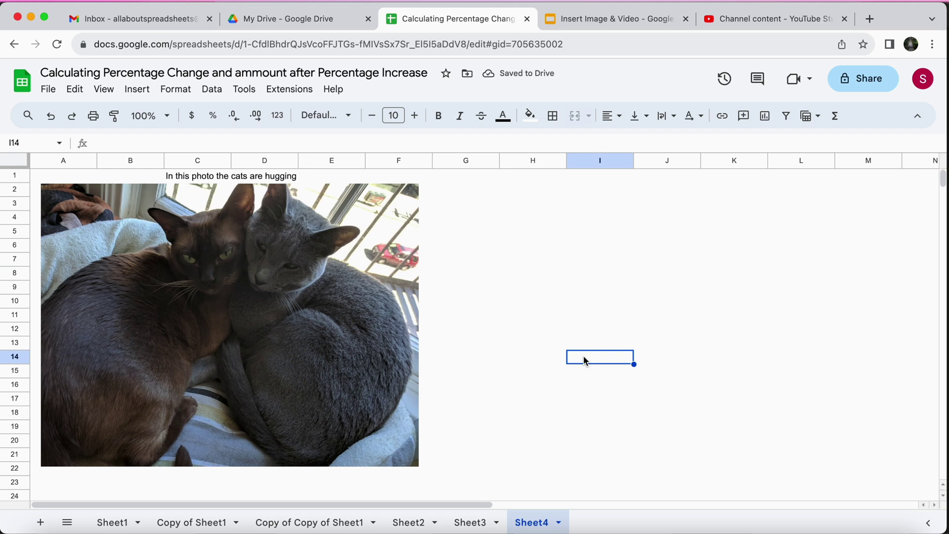